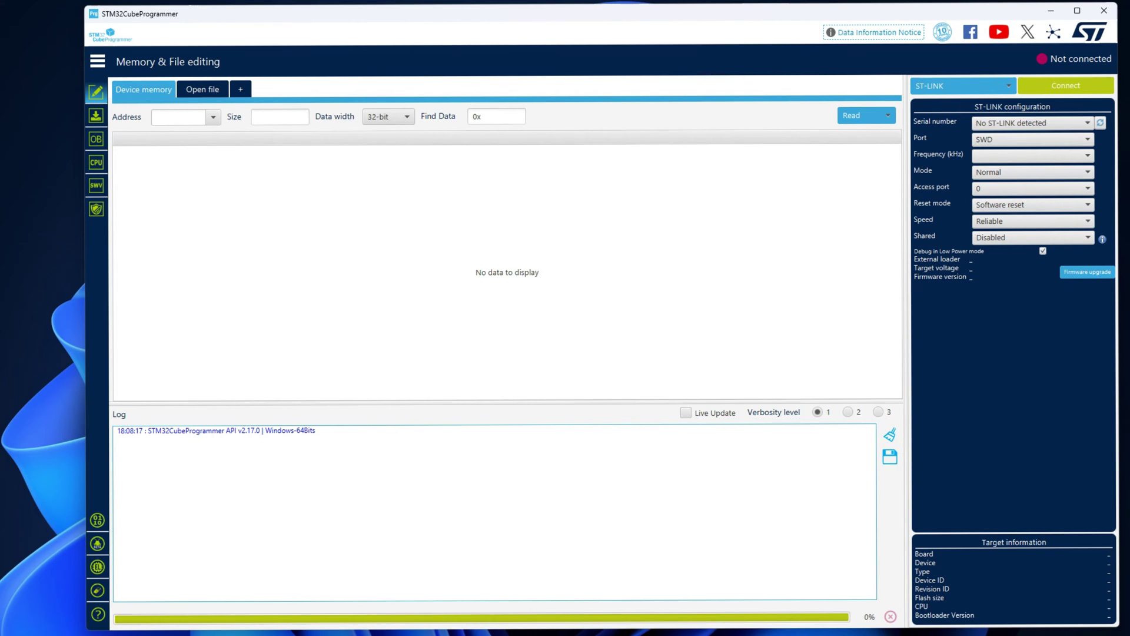
# Refresh the ST-LINK serial number list to detect the probe and connect to the target over SWD.
pyautogui.click(1100, 122)
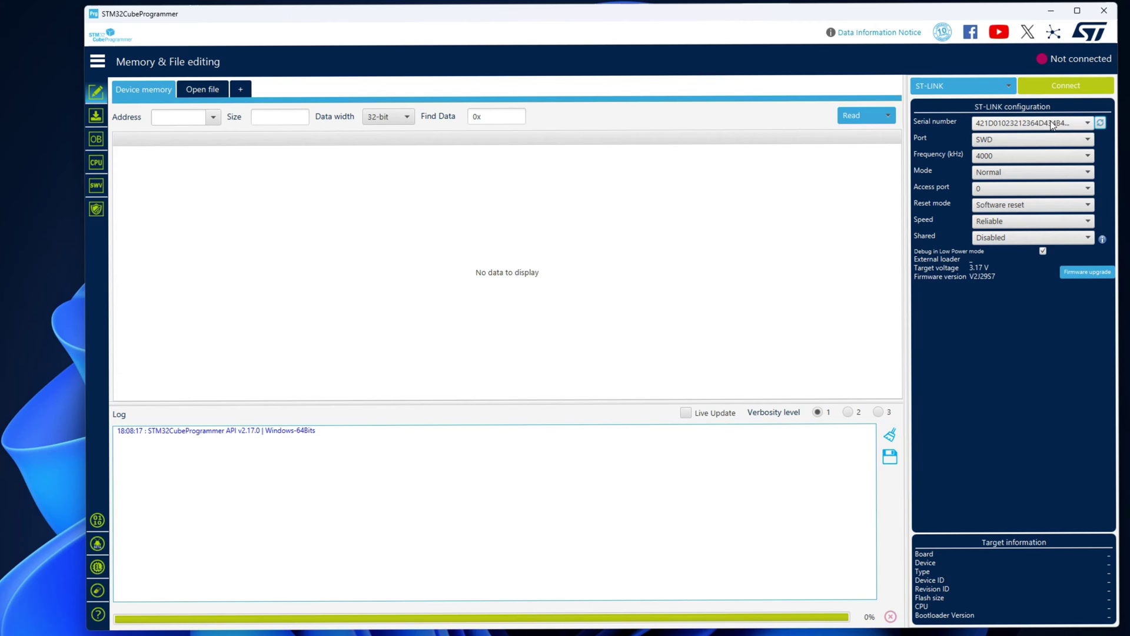
pyautogui.click(1065, 86)
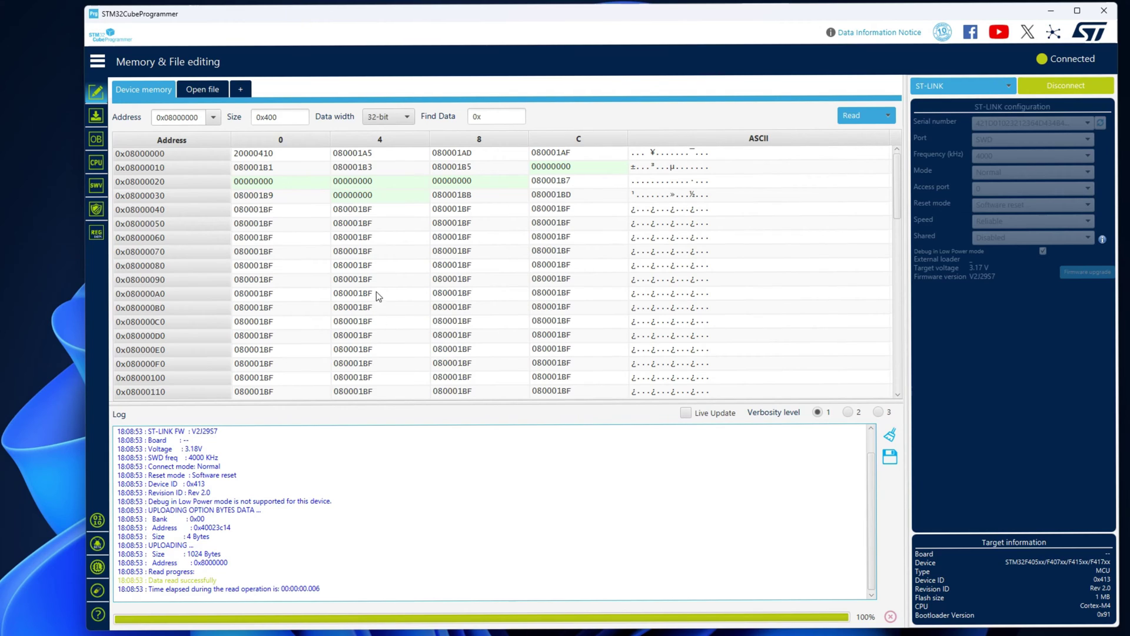
# Check the Read Out Protection setting in the option bytes and look over the erasing and programming options.
pyautogui.click(96, 140)
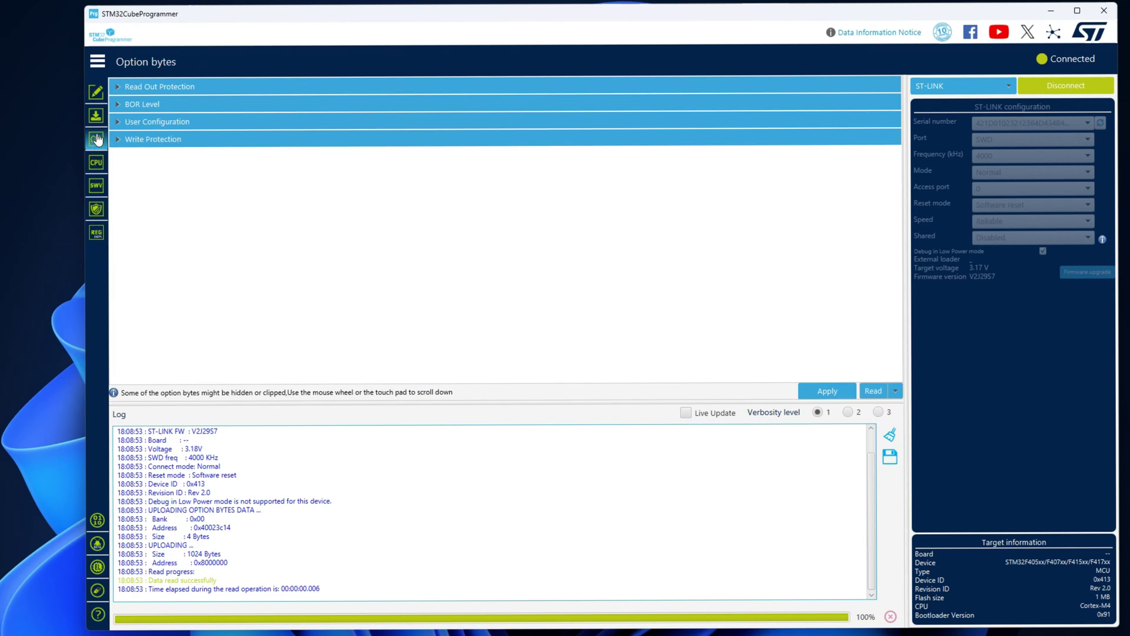
pyautogui.click(118, 88)
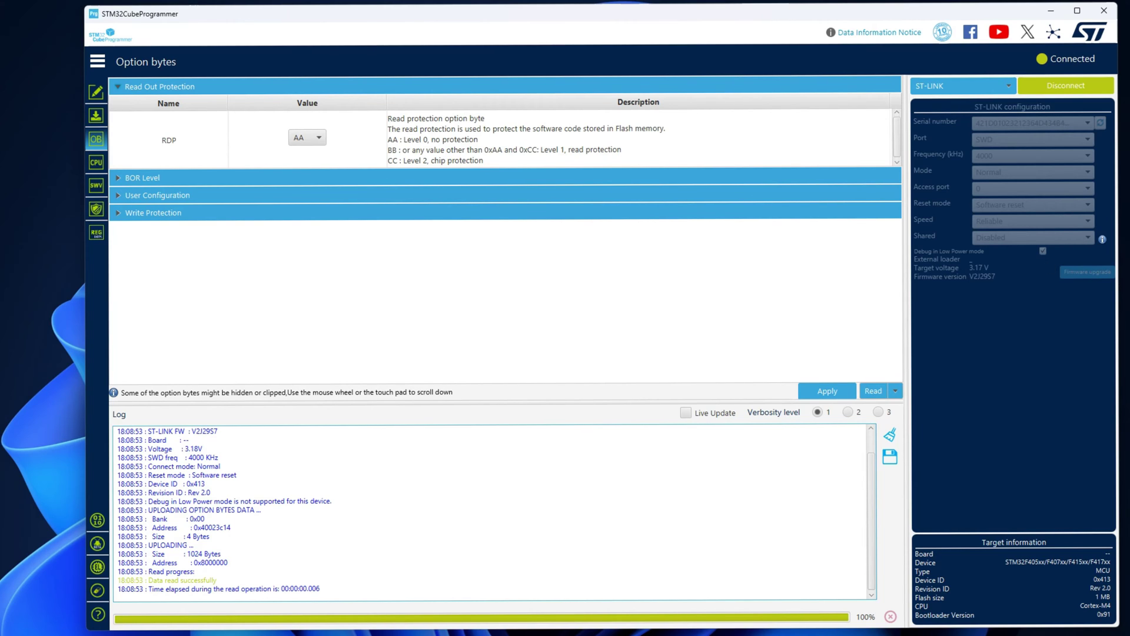
pyautogui.click(96, 117)
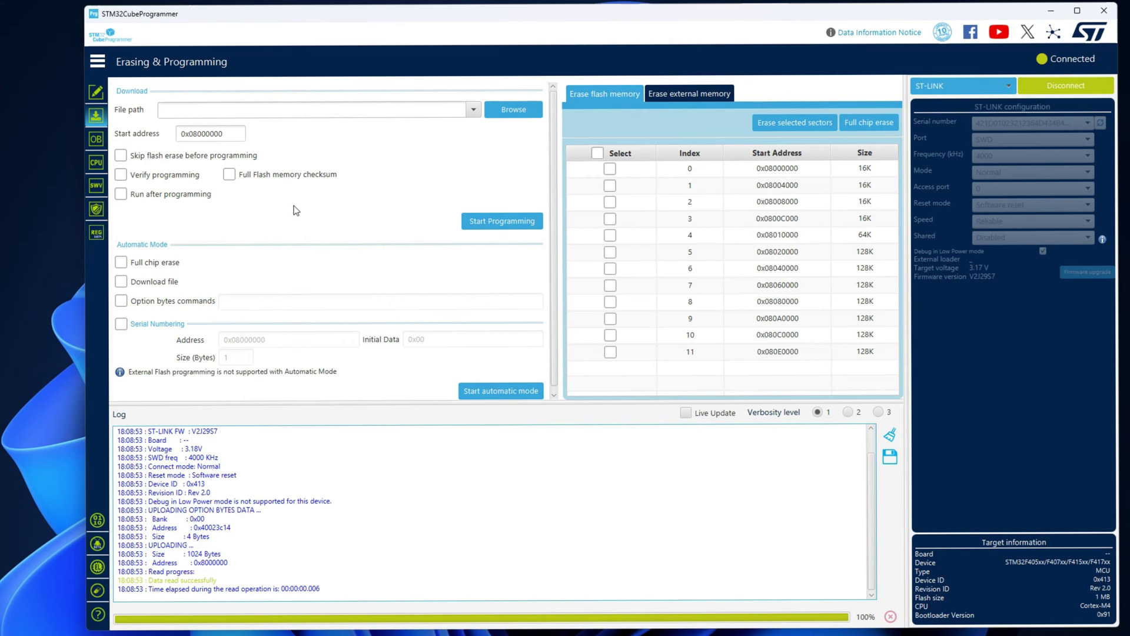
# Show the device memory from address 0x08000000 with an 8-bit data width.
pyautogui.click(94, 97)
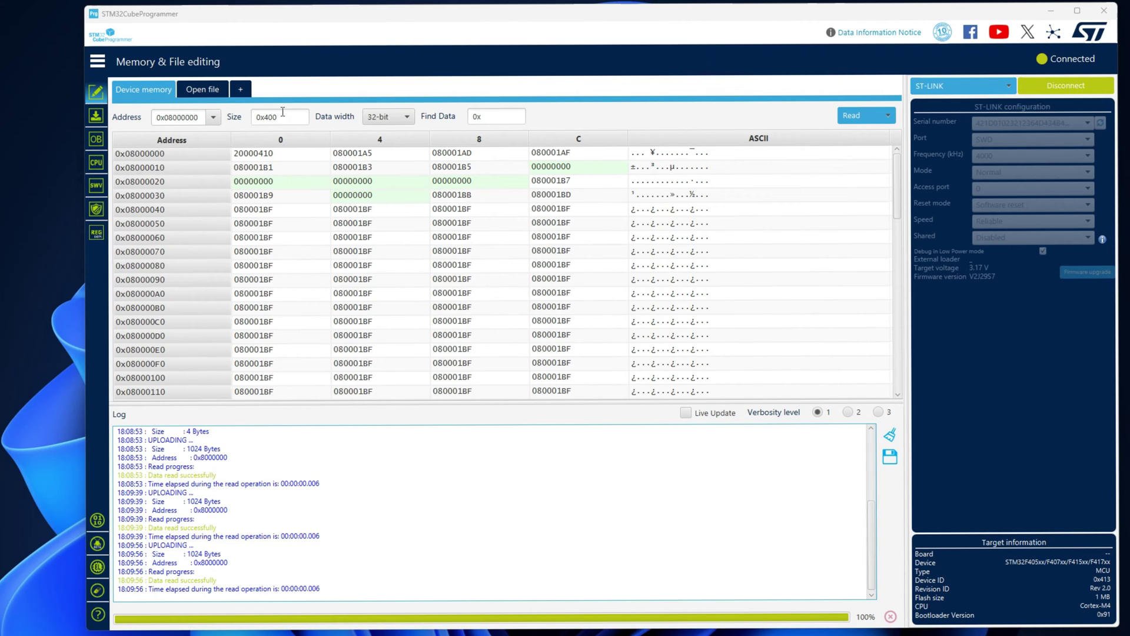
pyautogui.click(408, 118)
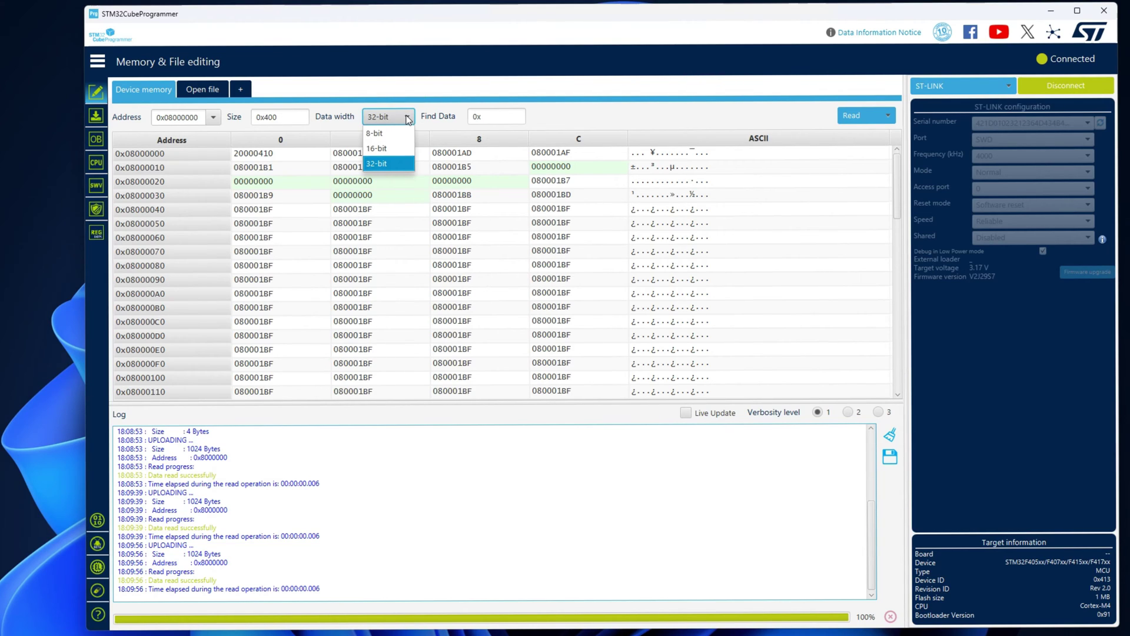
pyautogui.click(379, 133)
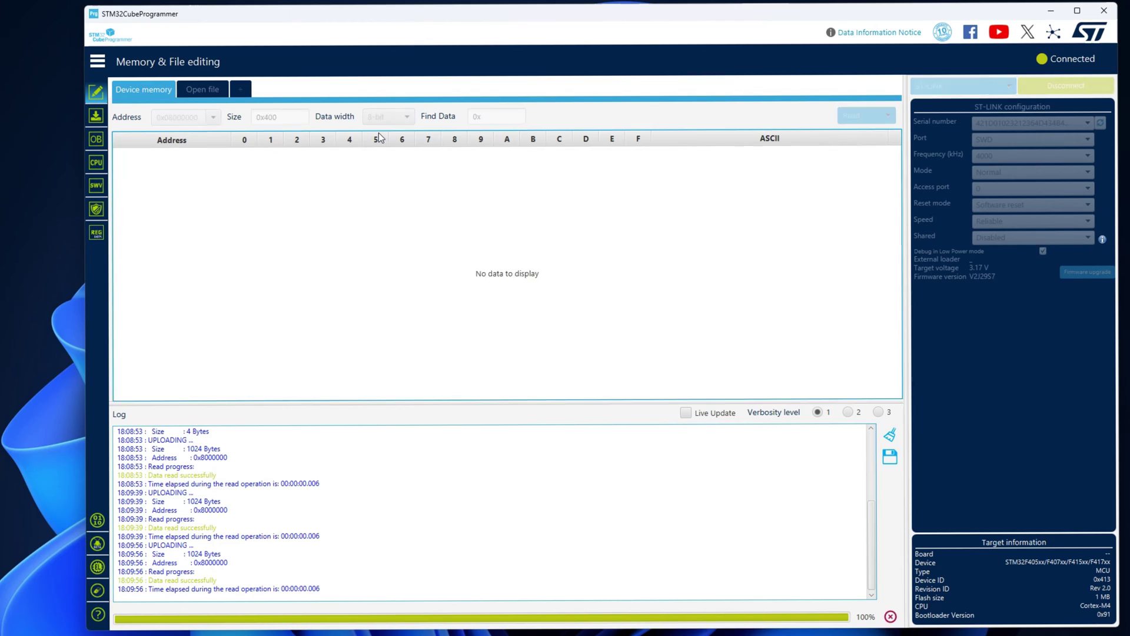
# Set the read size to 0x1000000, read the device memory with the size limited to the maximum, and look through the data.
pyautogui.moveTo(300, 115); pyautogui.dragTo(257, 116)
pyautogui.rightClick(265, 117)
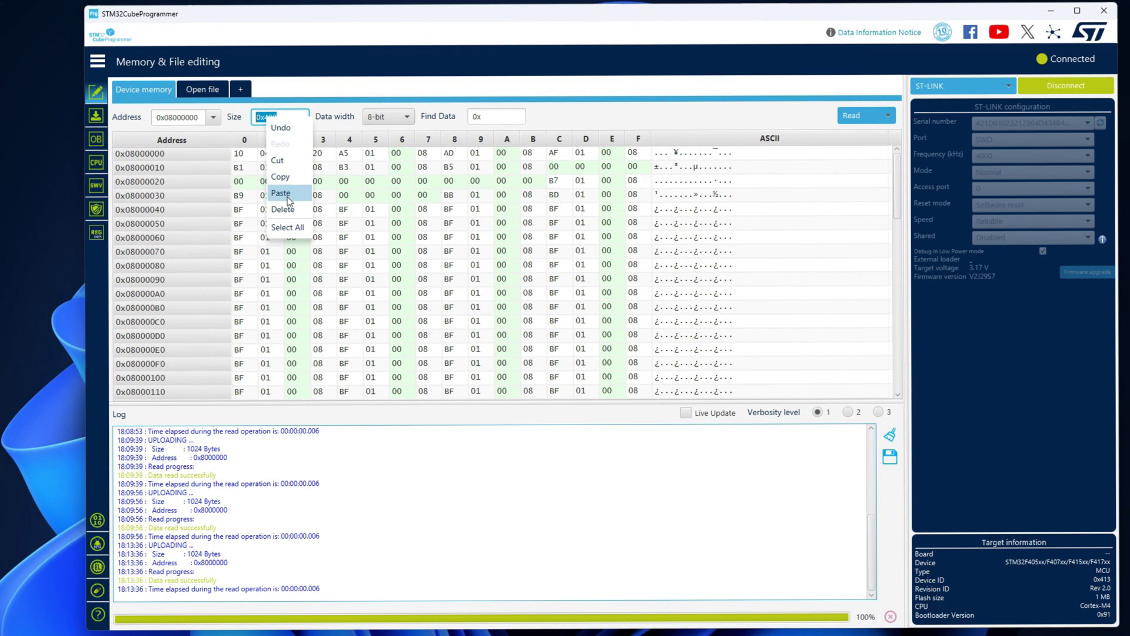
pyautogui.click(288, 194)
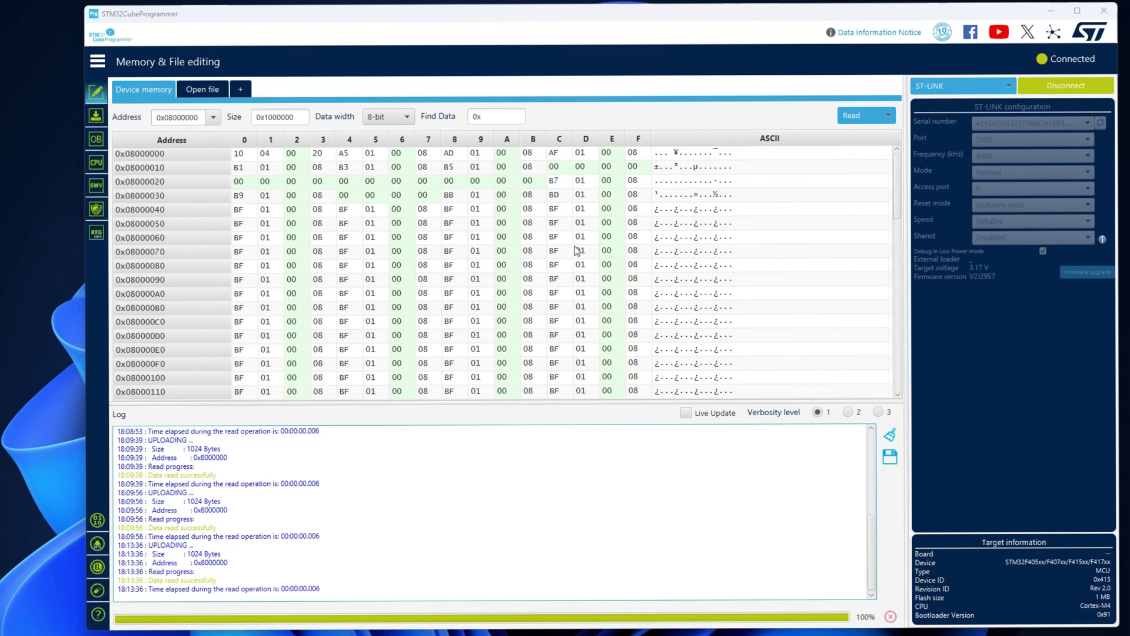
pyautogui.click(861, 119)
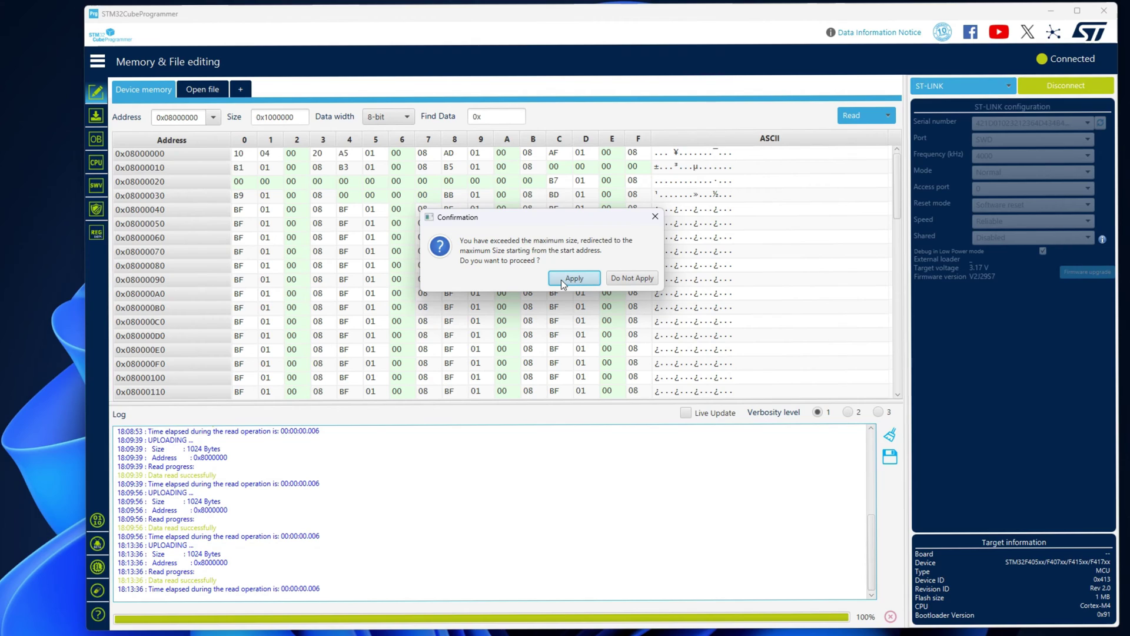
pyautogui.click(560, 280)
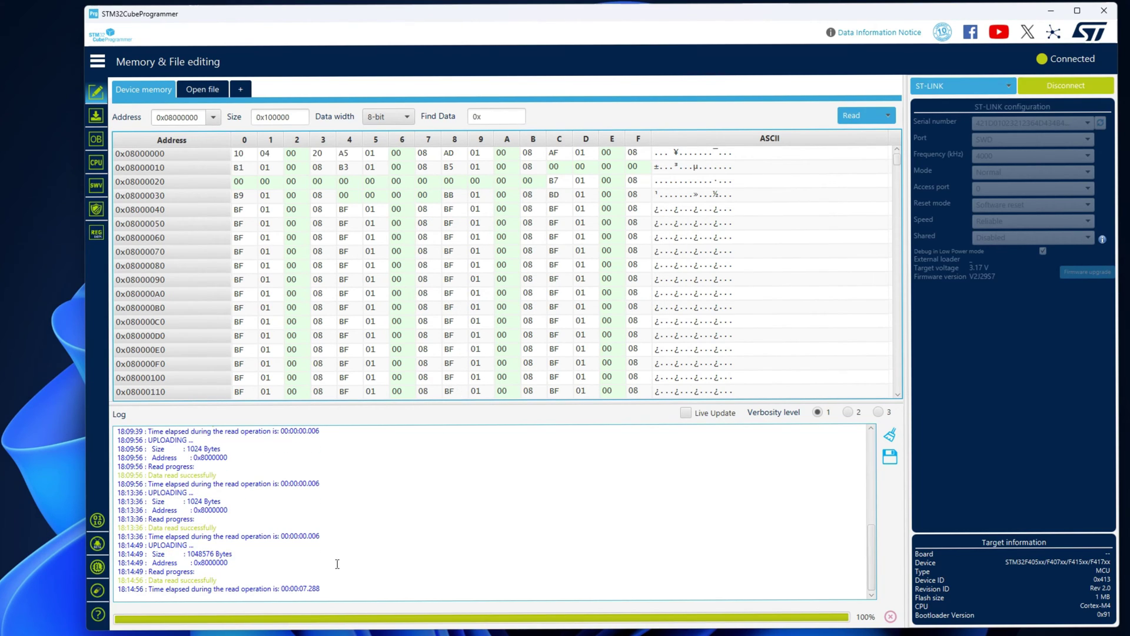
pyautogui.scroll(-20, 513, 259)
pyautogui.scroll(20, 504, 265)
# Save the memory contents that were read as a firmware file named "gt1 firmware original".
pyautogui.click(887, 117)
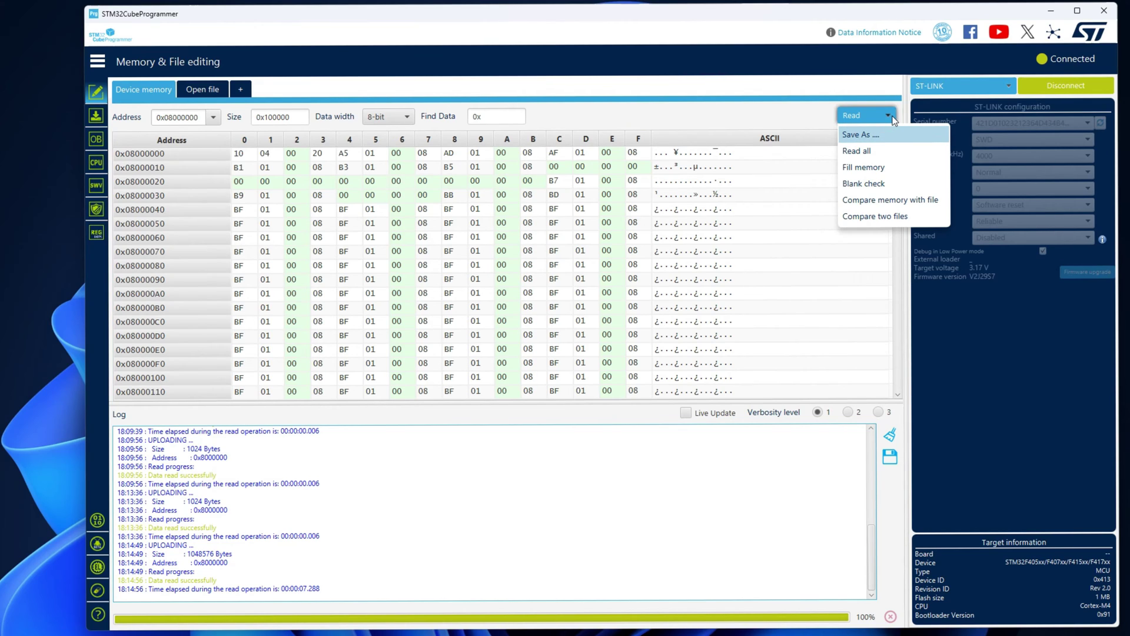
pyautogui.click(864, 136)
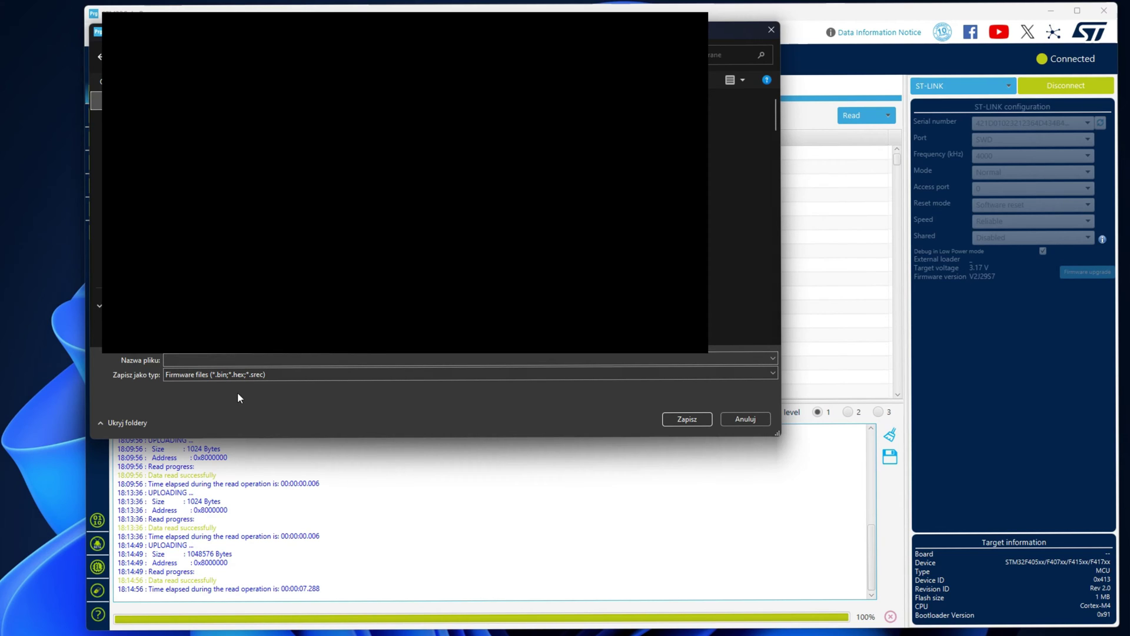
pyautogui.write('gt1 firmware')
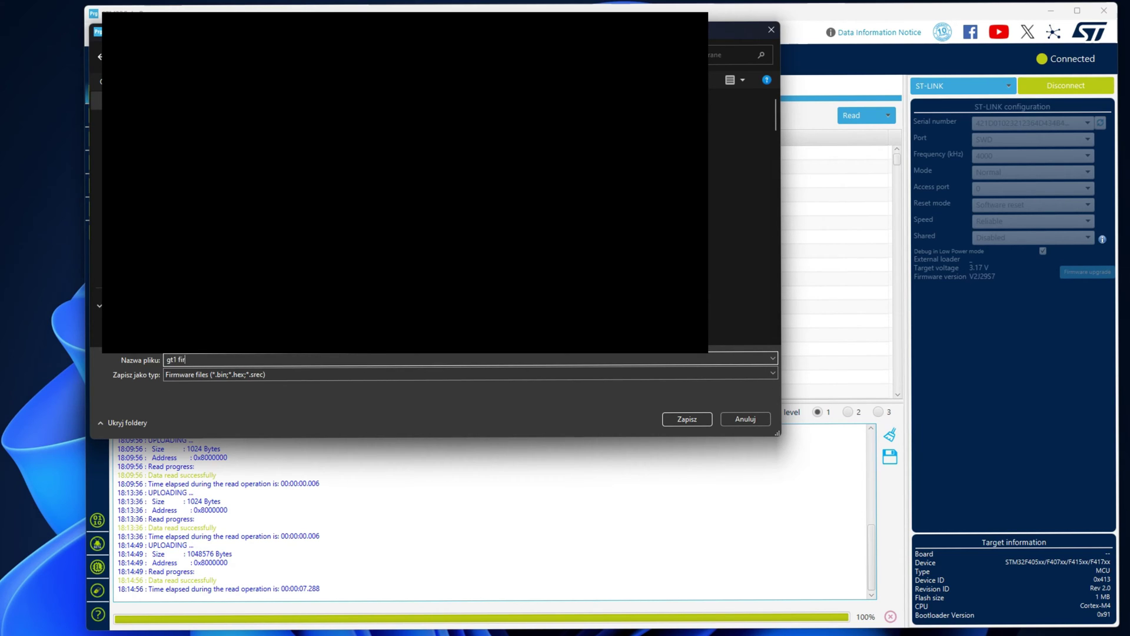
pyautogui.write(' original')
pyautogui.press('Return')
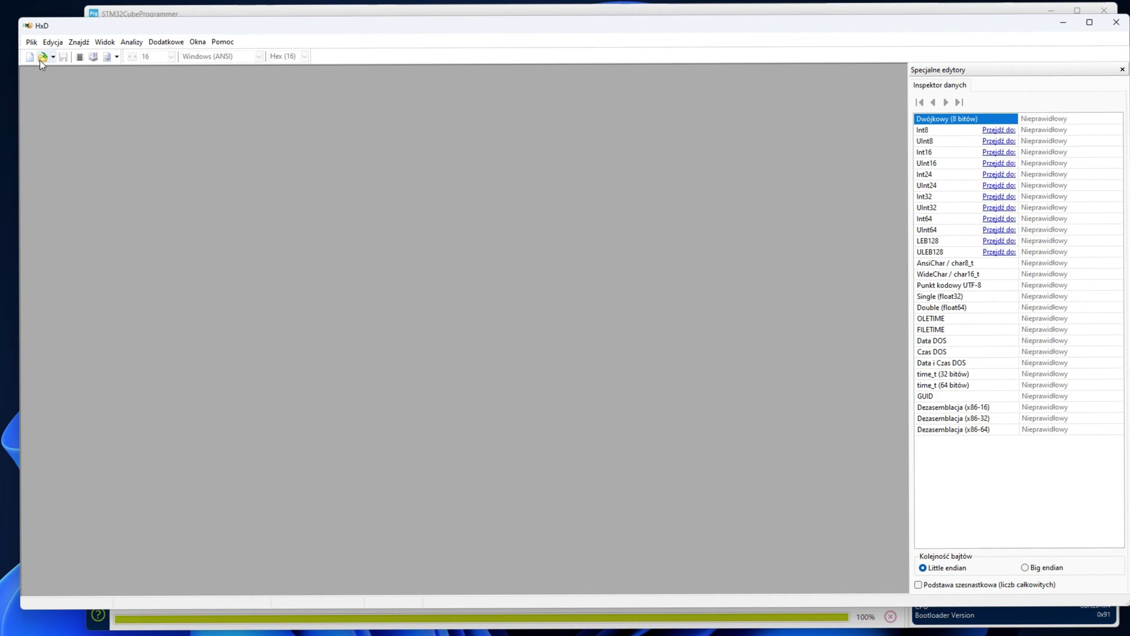
# Switch to HxD, open "gt1 firmware original.bin" and look through its contents.
pyautogui.click(30, 42)
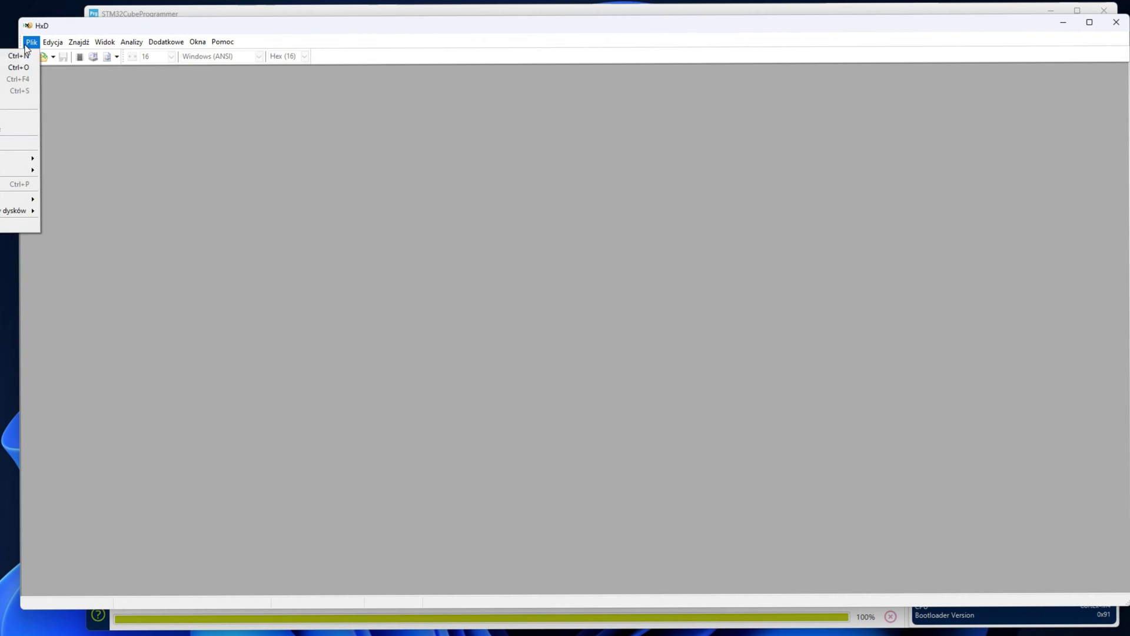
pyautogui.click(23, 67)
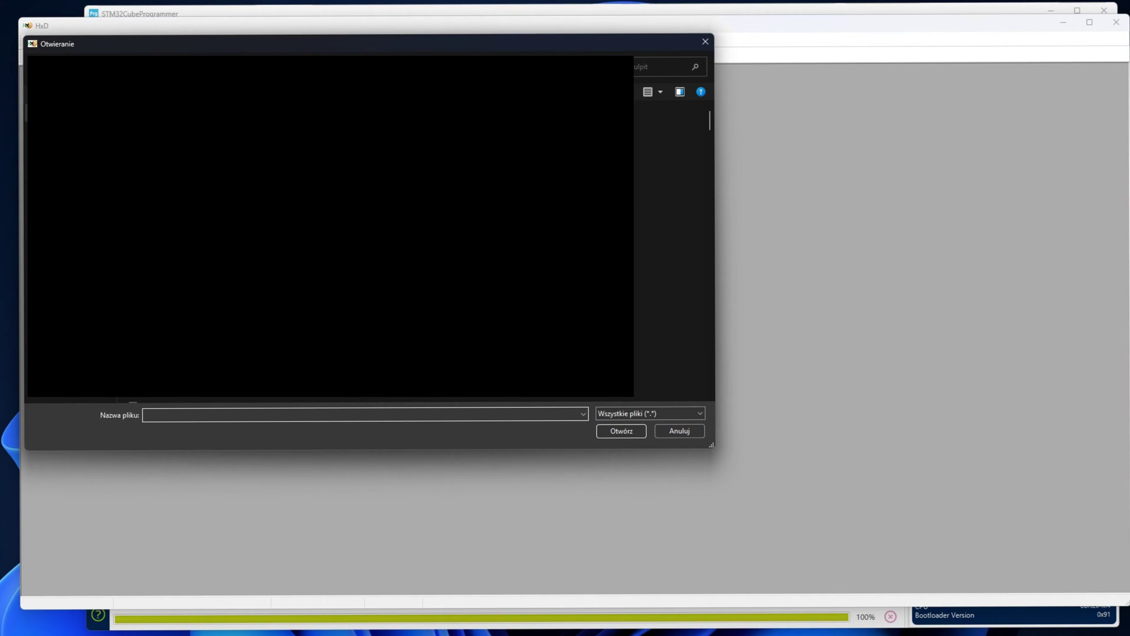
pyautogui.doubleClick(130, 393)
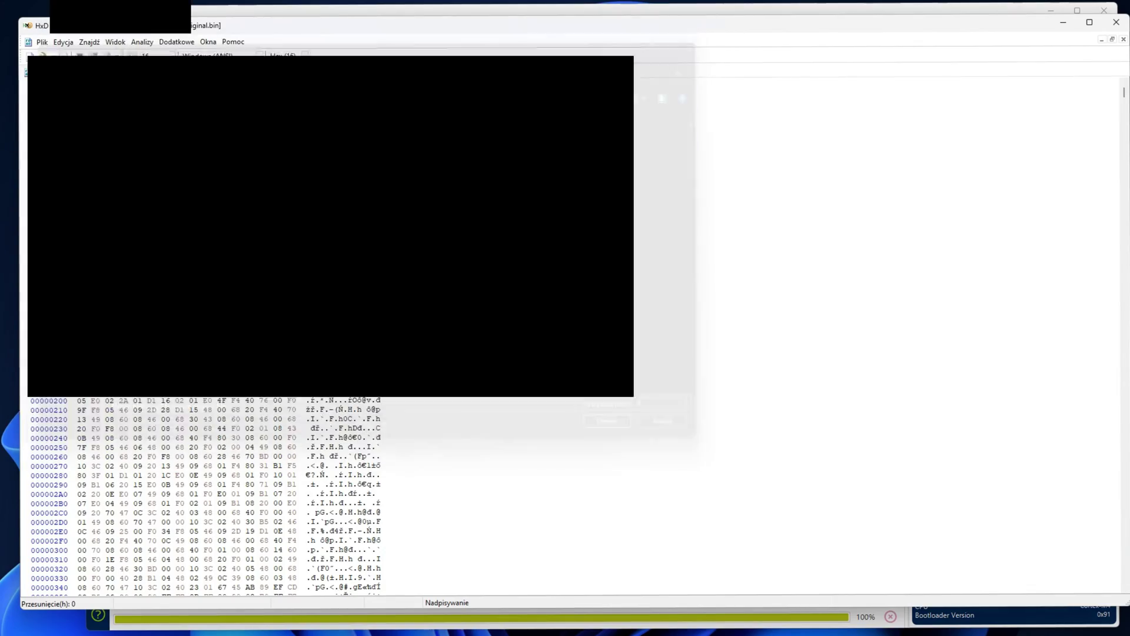
pyautogui.scroll(-13, 430, 305)
pyautogui.scroll(20, 387, 351)
# Start a text replacement and enter the device's serial number, beginning with S, as both search phrase and replacement.
pyautogui.click(59, 45)
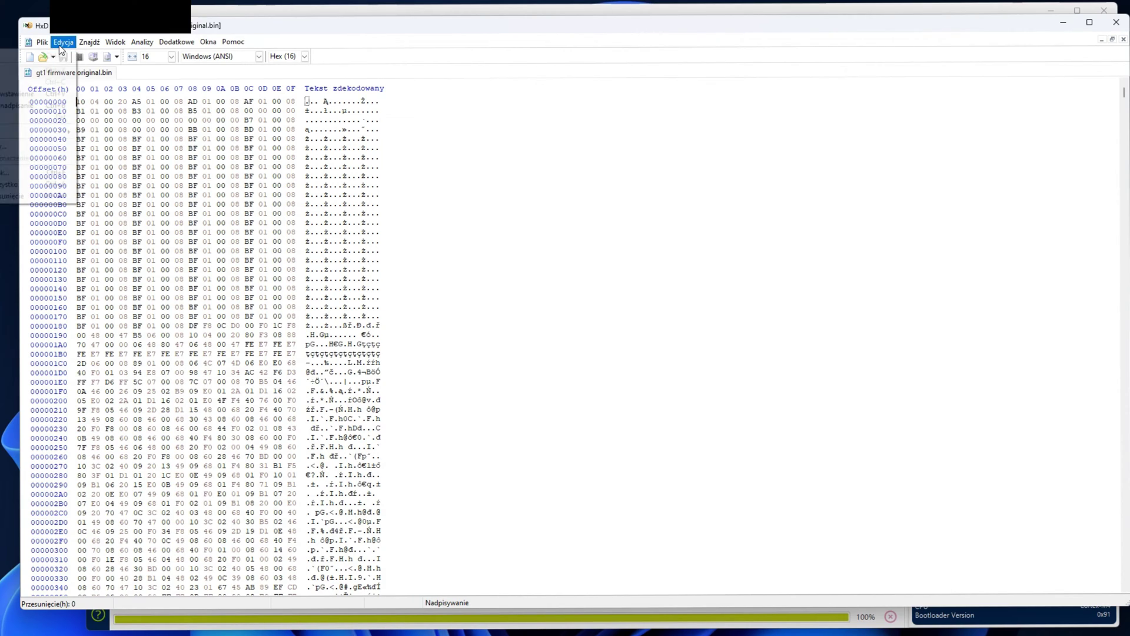
pyautogui.moveTo(88, 42)
pyautogui.click(94, 69)
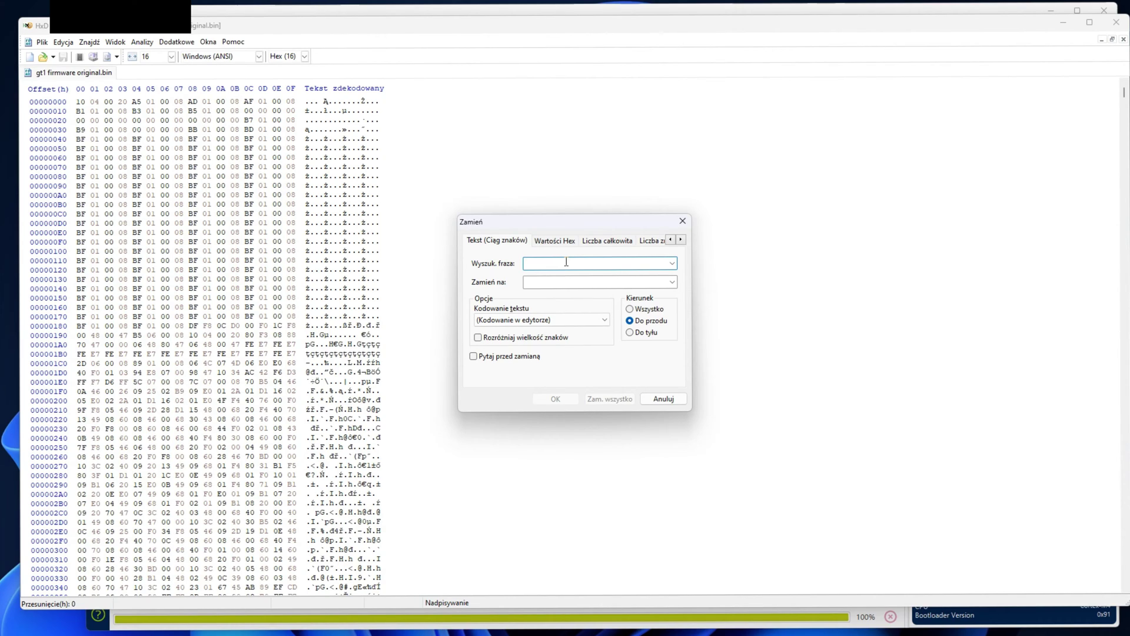
pyautogui.hotkey('ctrl', 'v')
pyautogui.press('Home')
pyautogui.press('Delete')
pyautogui.write('S')
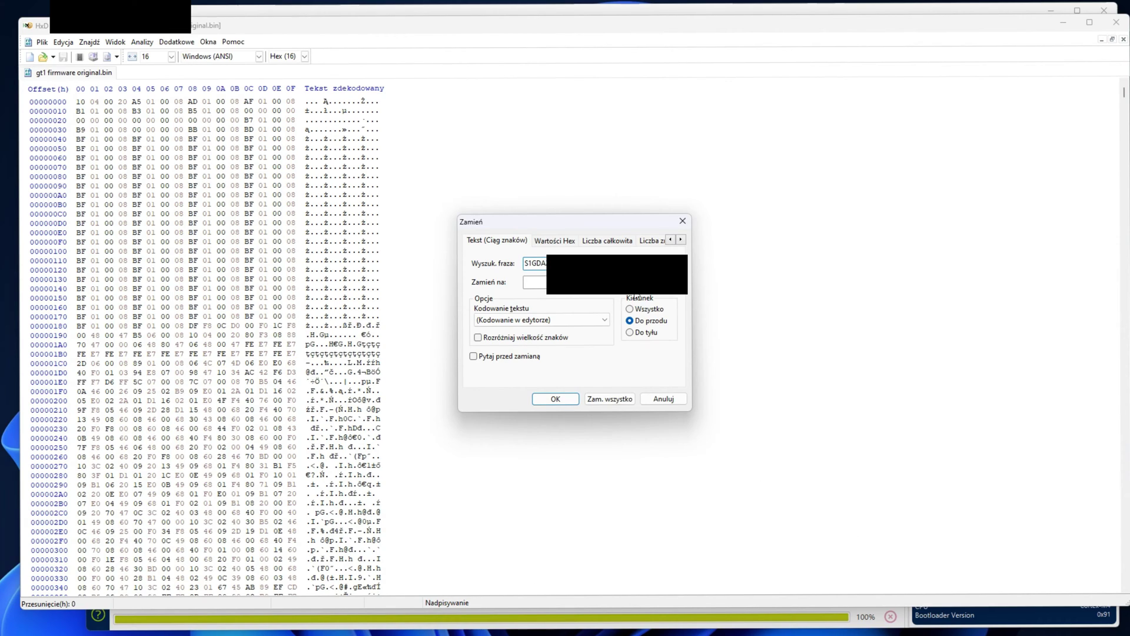
pyautogui.hotkey('ctrl', 'a')
pyautogui.hotkey('ctrl', 'c')
pyautogui.press('Tab')
pyautogui.hotkey('ctrl', 'v')
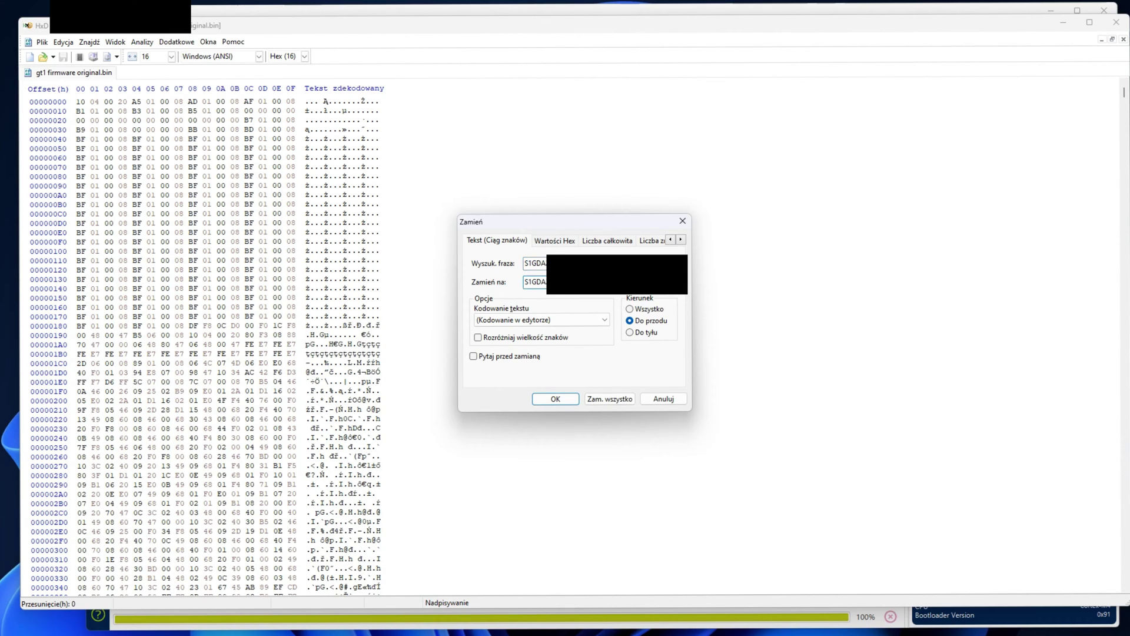
# Change one letter near the start of the replacement serial number to C and replace all occurrences in the firmware.
pyautogui.hotkey('shift', 'Tab')
pyautogui.press('Home')
pyautogui.press('Tab')
pyautogui.moveTo(535, 282); pyautogui.dragTo(539, 282)
pyautogui.write('c')
pyautogui.press('BackSpace')
pyautogui.write('C')
pyautogui.click(609, 400)
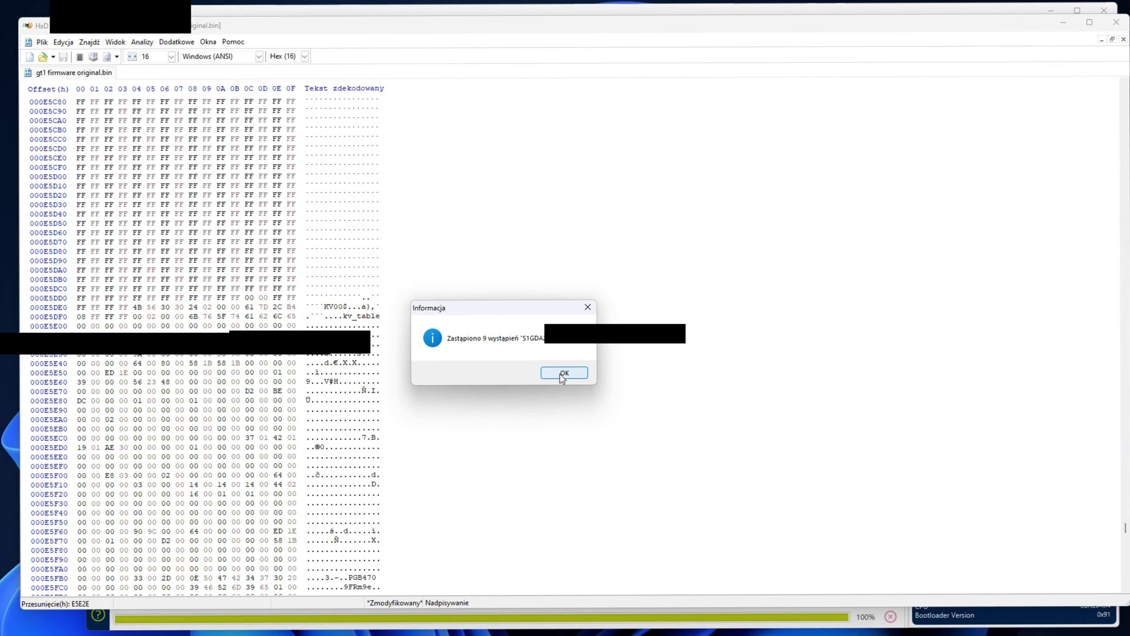
pyautogui.click(561, 374)
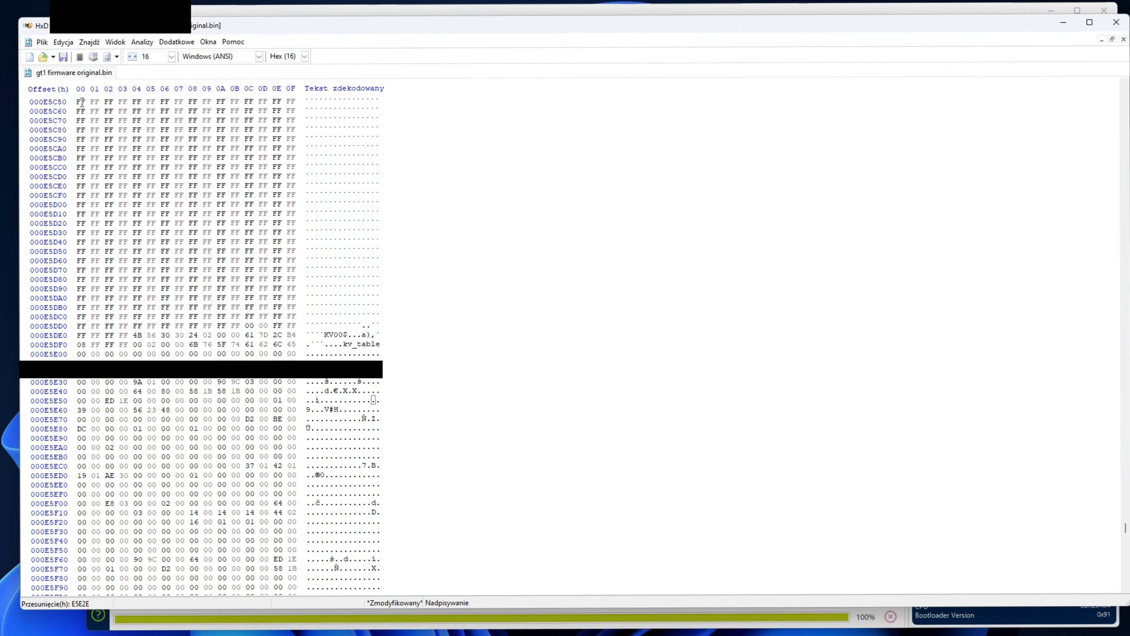
# Save the modified firmware as a copy in the desktop folder and close HxD.
pyautogui.click(41, 46)
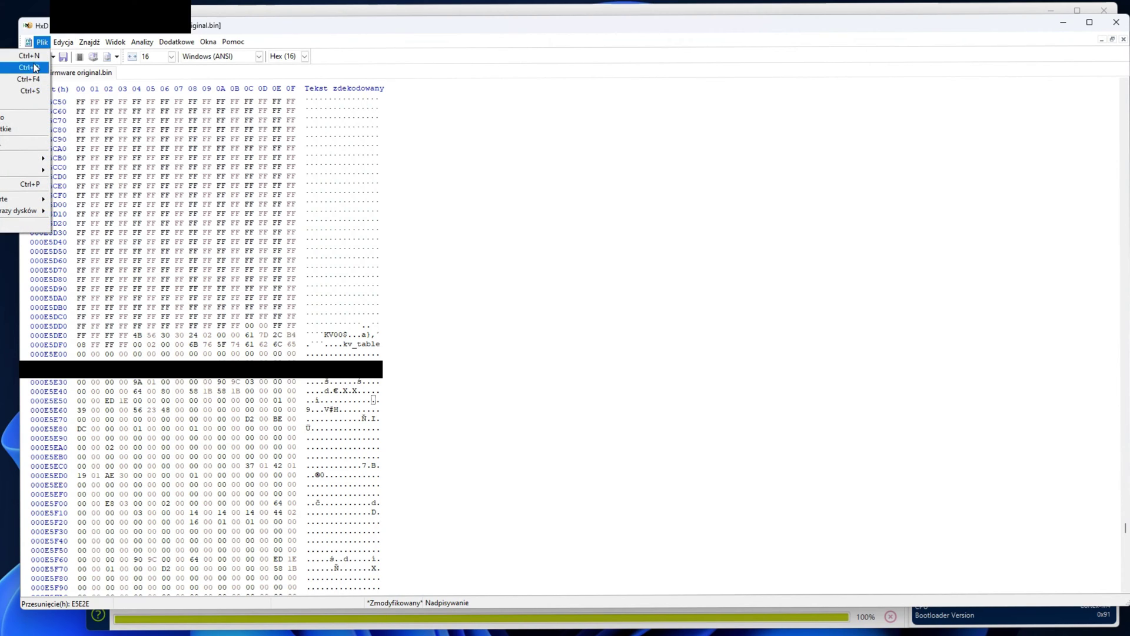
pyautogui.click(26, 106)
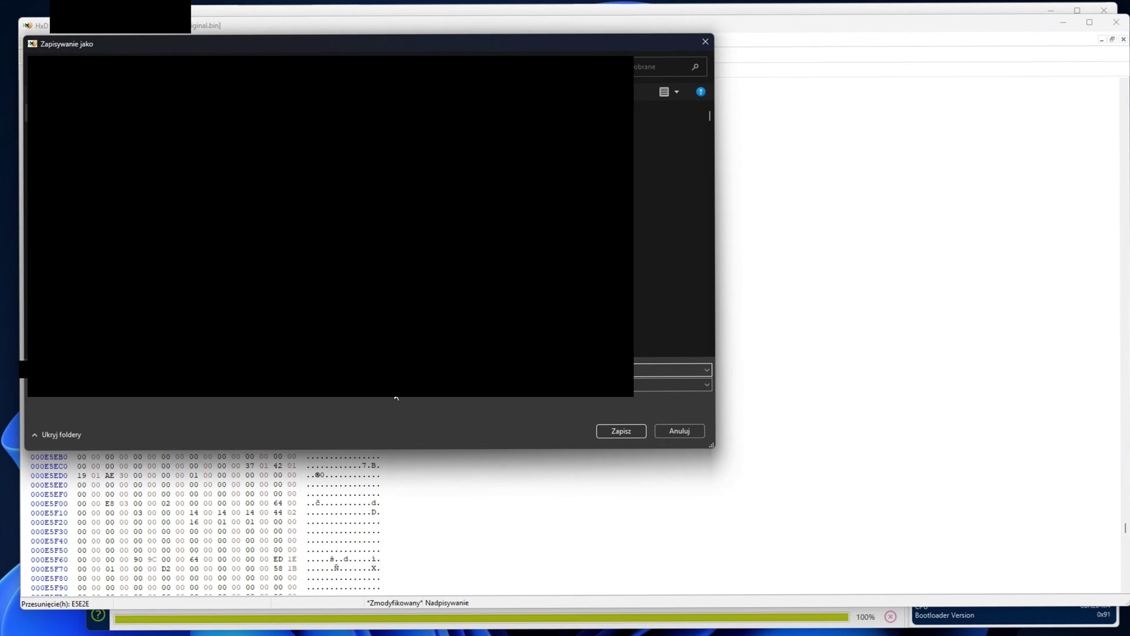
pyautogui.scroll(5, 71, 206)
pyautogui.click(71, 177)
pyautogui.click(617, 432)
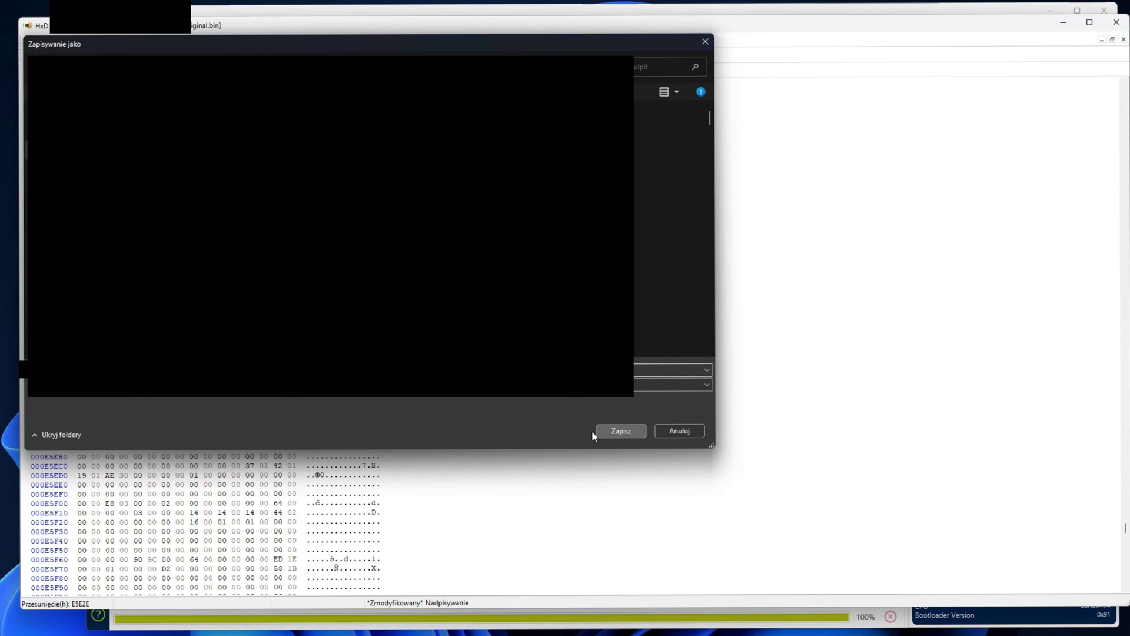
pyautogui.click(1117, 25)
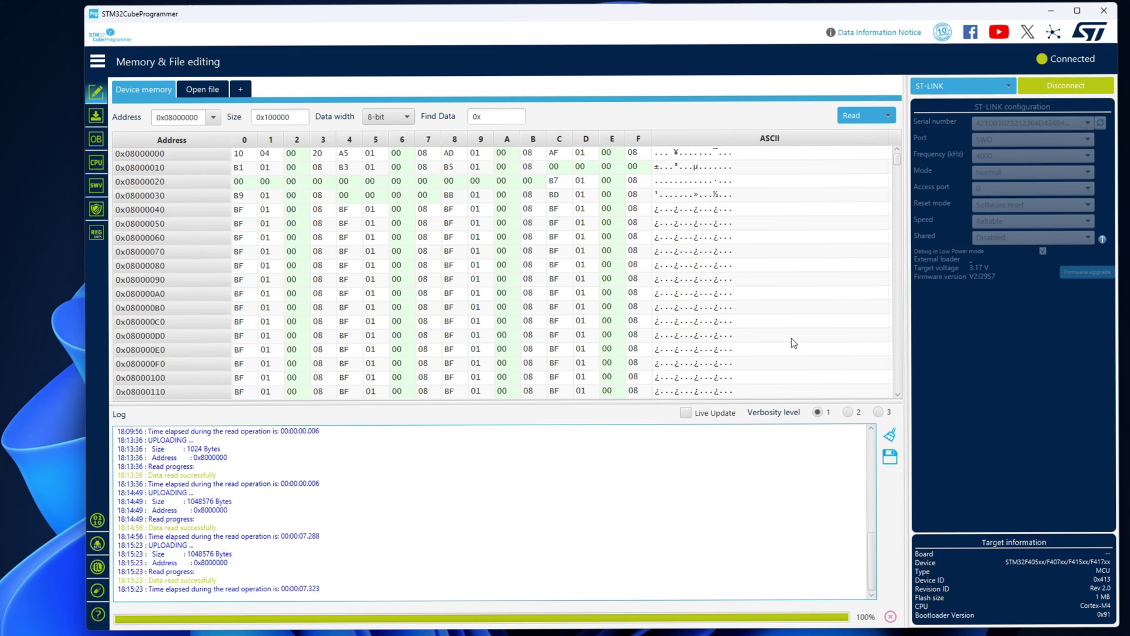
# Turn off write protection for WRP0 in the option bytes and apply the configuration.
pyautogui.click(94, 138)
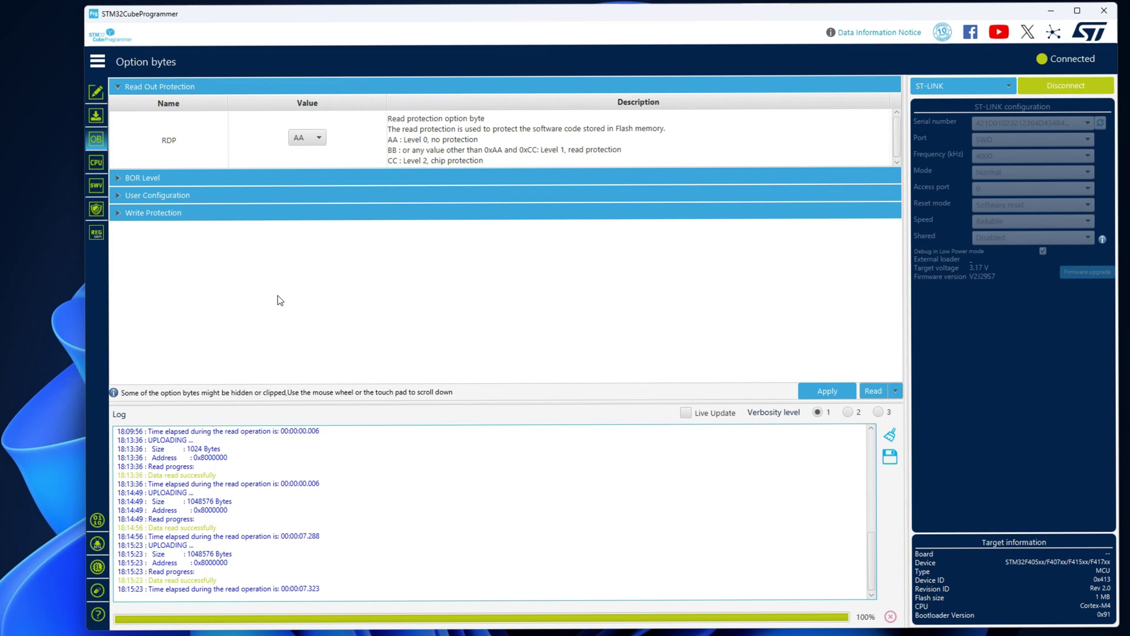
pyautogui.click(116, 214)
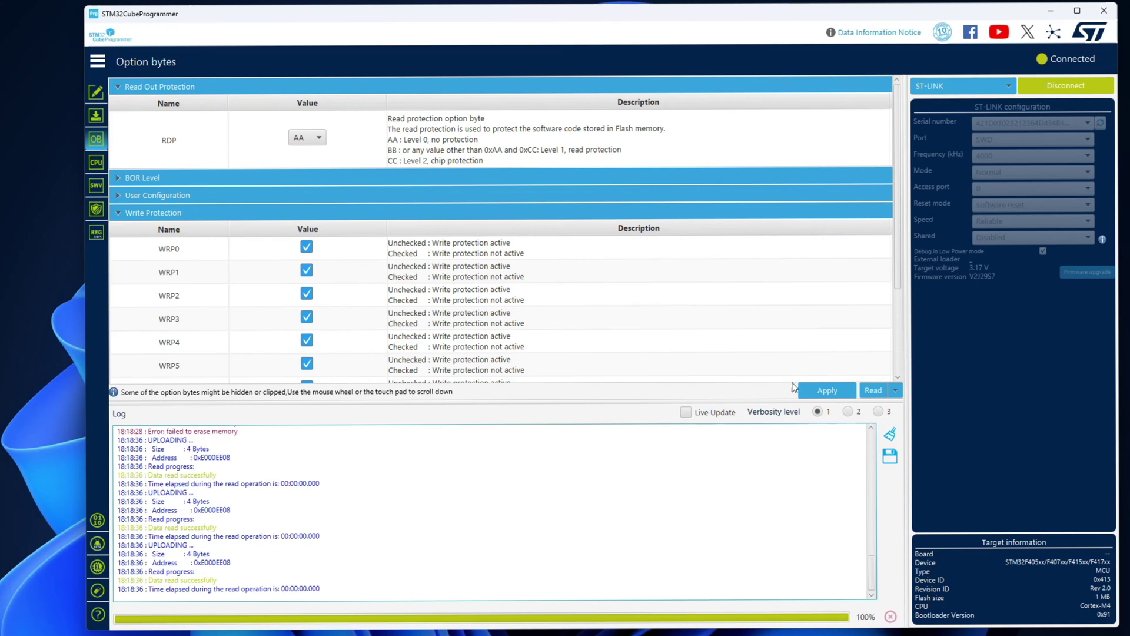
pyautogui.click(829, 391)
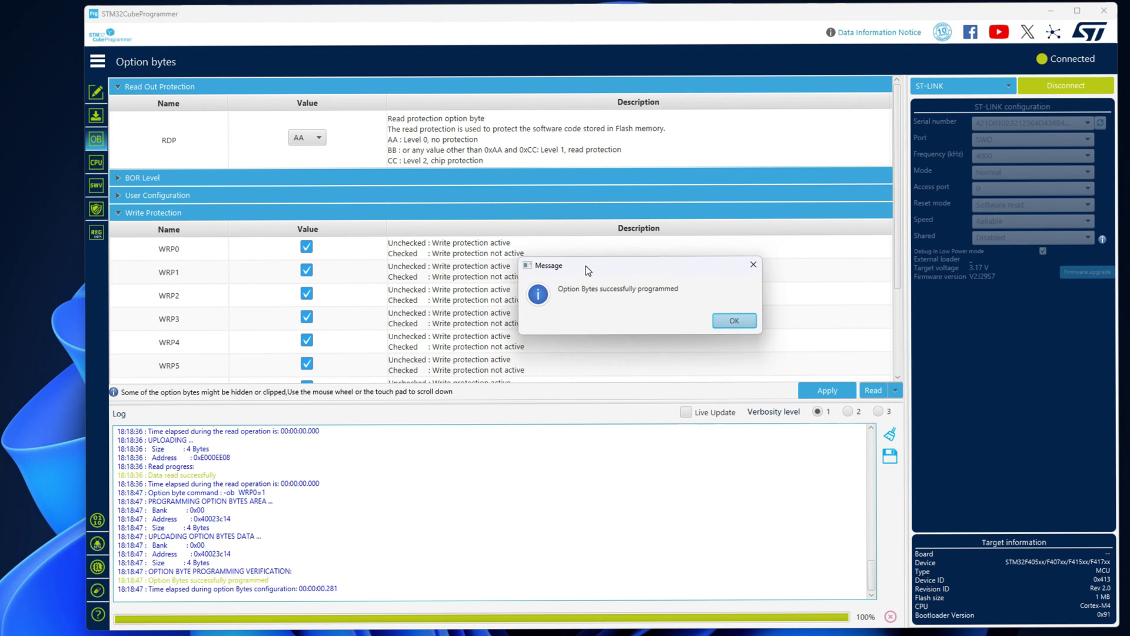
pyautogui.click(724, 320)
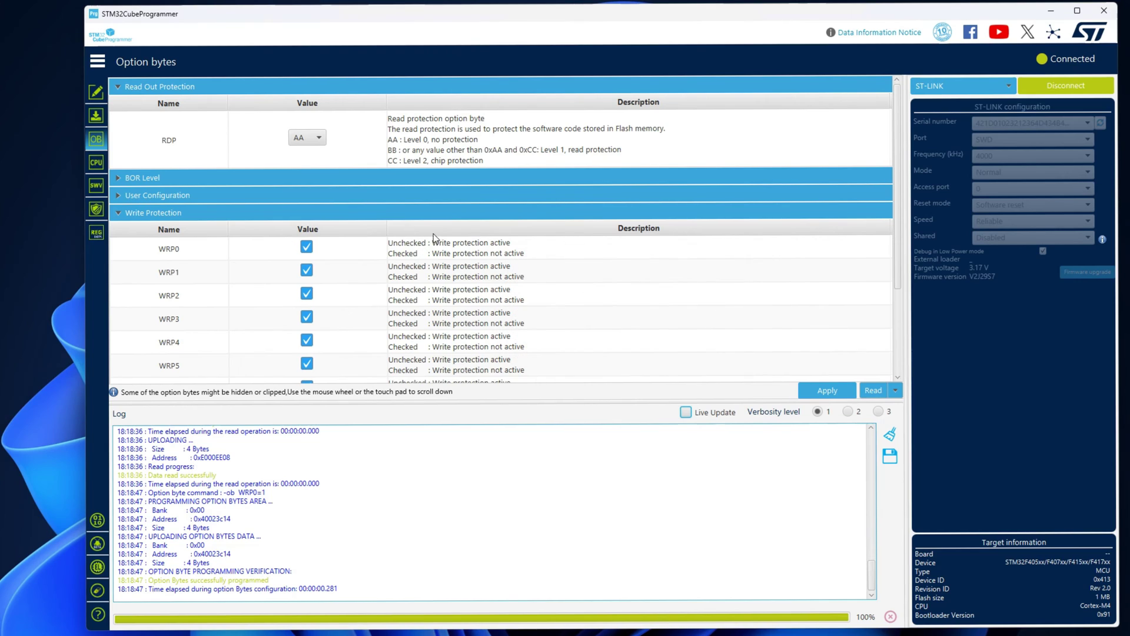
# Program the modified binary "gt1 firmware china.bin" to flash at start address 0x08000000 with verification enabled.
pyautogui.click(96, 116)
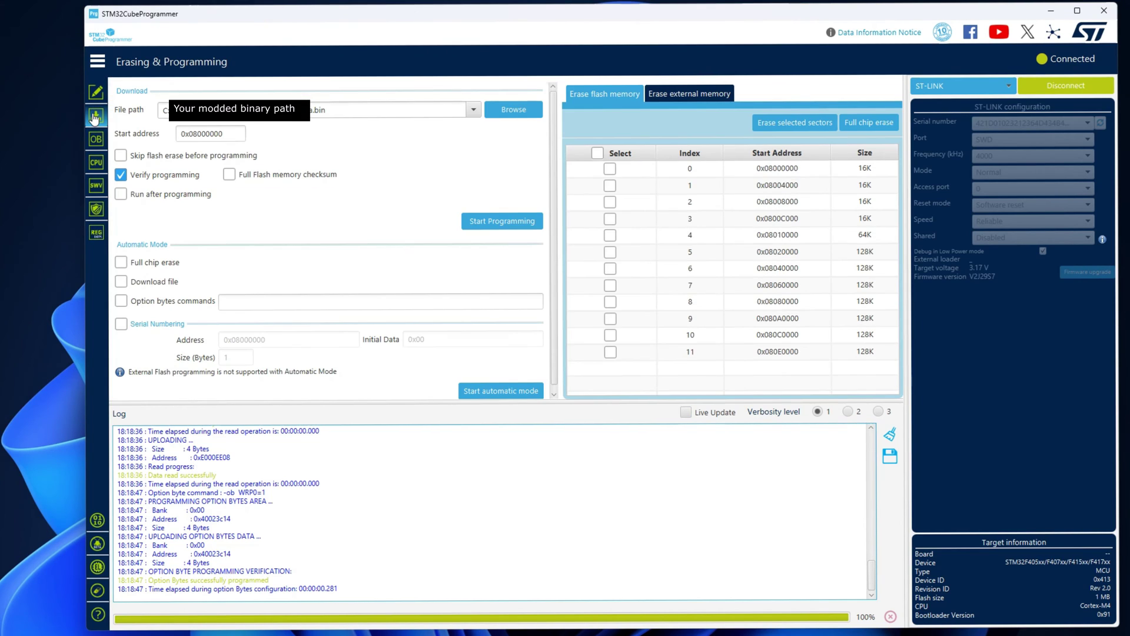
pyautogui.click(478, 222)
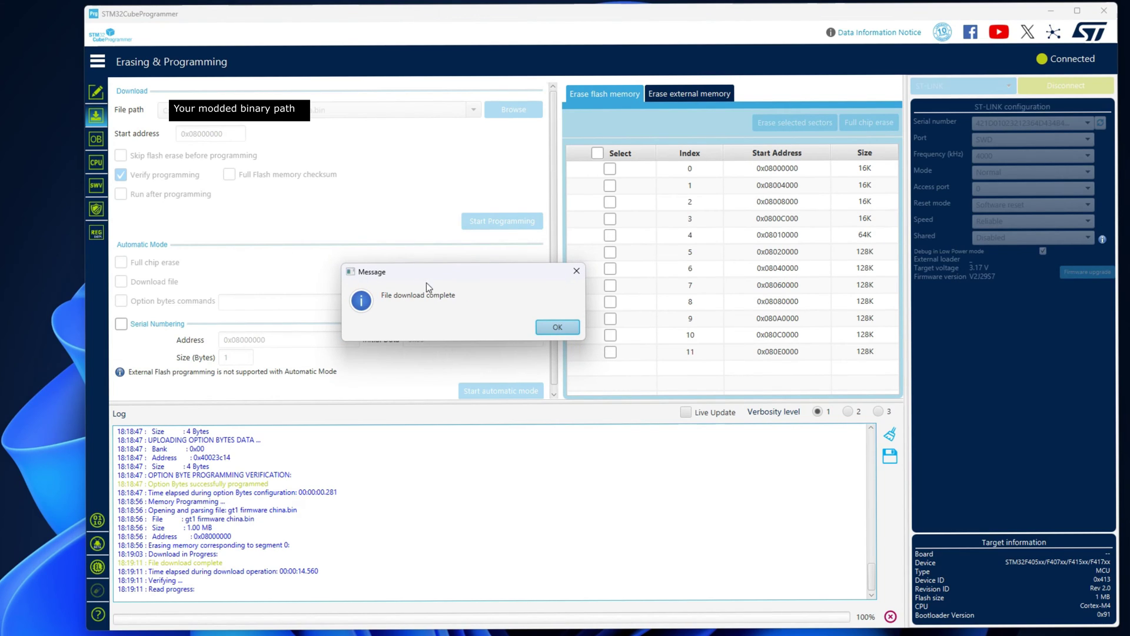
# Acknowledge the file download and verification messages to finish programming the modified firmware.
pyautogui.click(558, 328)
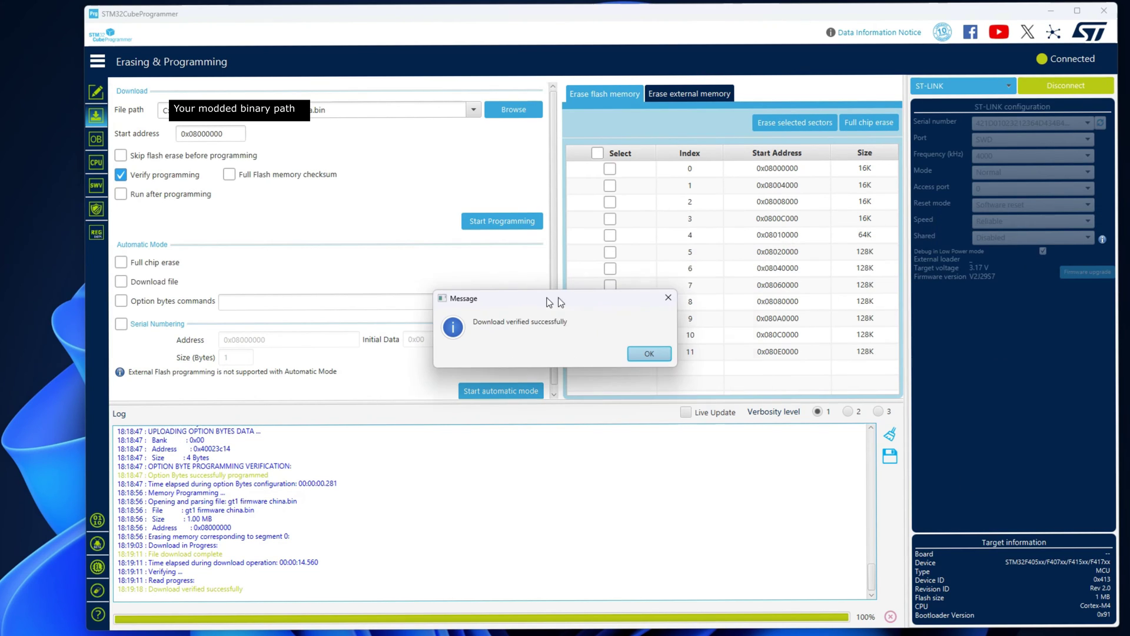
pyautogui.click(626, 353)
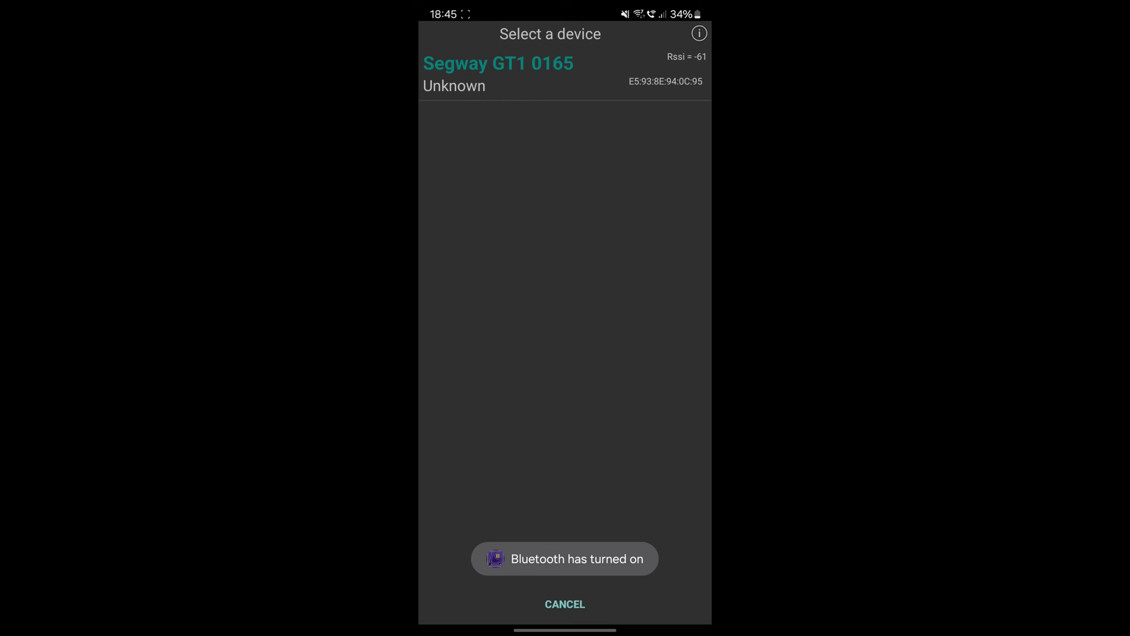
# Switch to the scooter's phone app, connect to Segway GT1 0165 over Bluetooth and open its tools page.
pyautogui.click(498, 74)
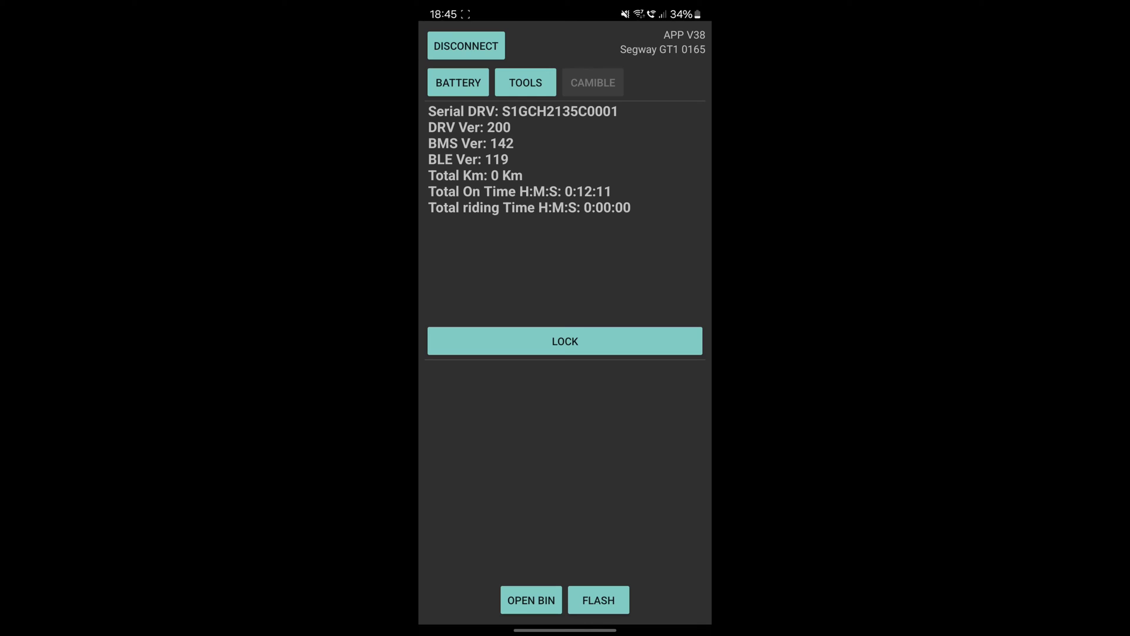
pyautogui.click(521, 79)
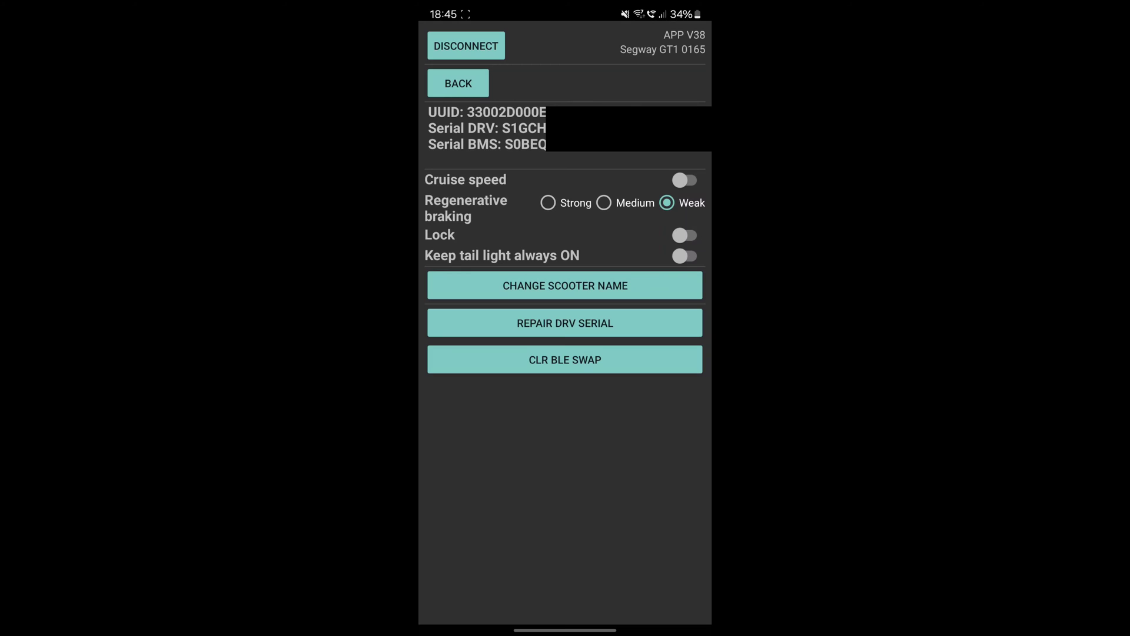
# Repair the DRV serial by replacing it with the scooter's new serial number starting with S1GCA and apply the change.
pyautogui.click(565, 323)
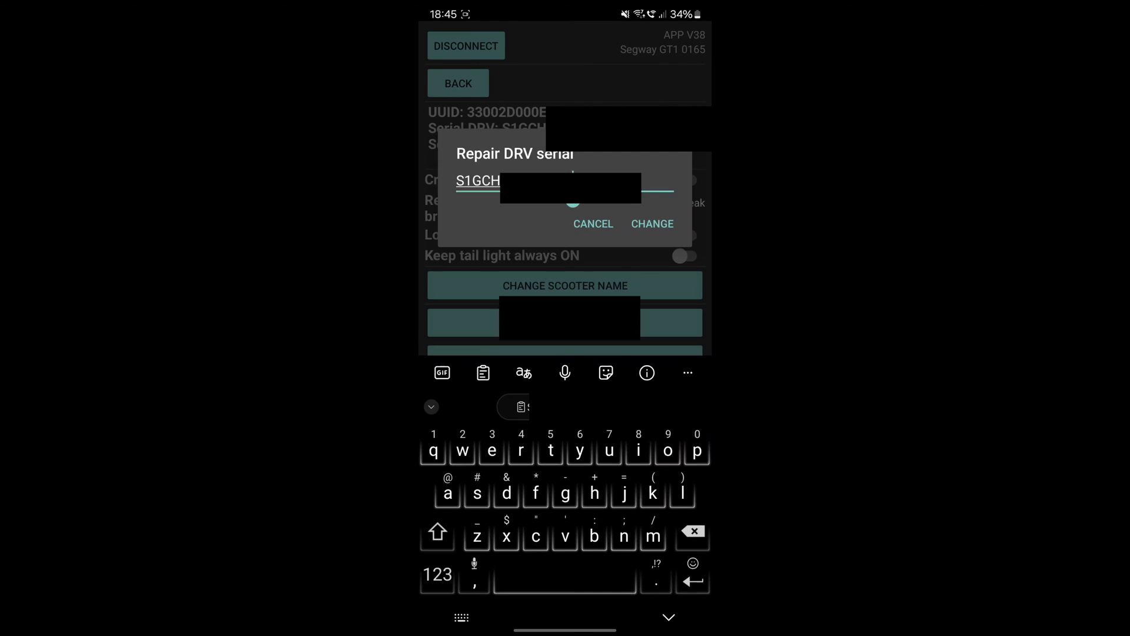
pyautogui.press('BackSpace')
pyautogui.press('BackSpace')
pyautogui.press('BackSpace')
pyautogui.press('BackSpace')
pyautogui.press('BackSpace')
pyautogui.press('BackSpace')
pyautogui.press('BackSpace')
pyautogui.press('BackSpace')
pyautogui.press('BackSpace')
pyautogui.press('BackSpace')
pyautogui.press('BackSpace')
pyautogui.press('BackSpace')
pyautogui.press('BackSpace')
pyautogui.press('BackSpace')
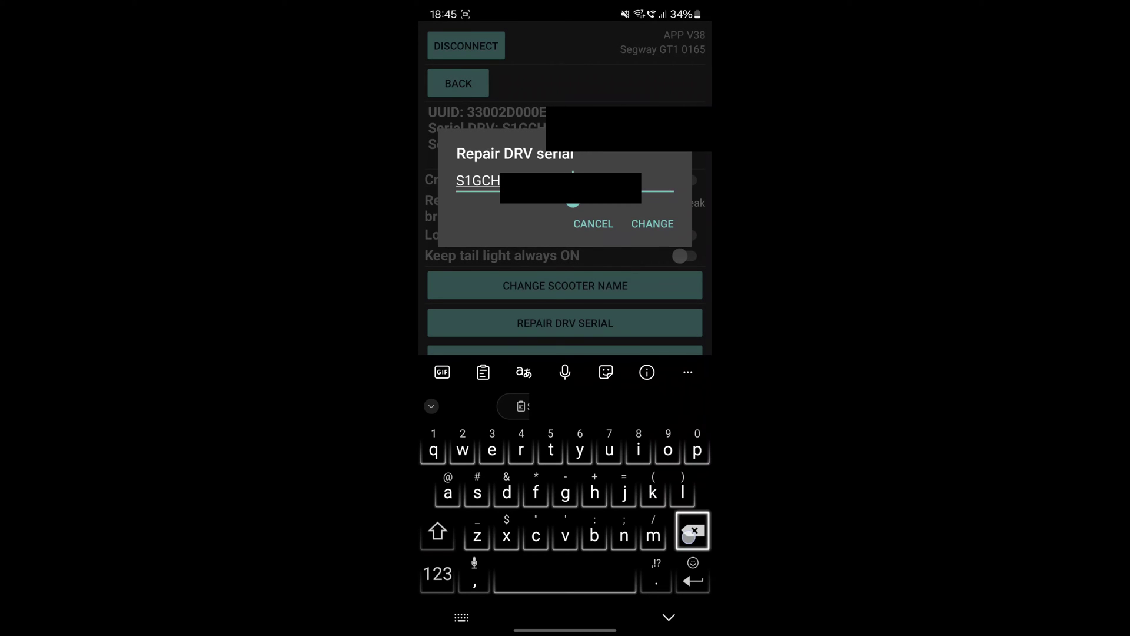
pyautogui.click(457, 199)
pyautogui.click(455, 152)
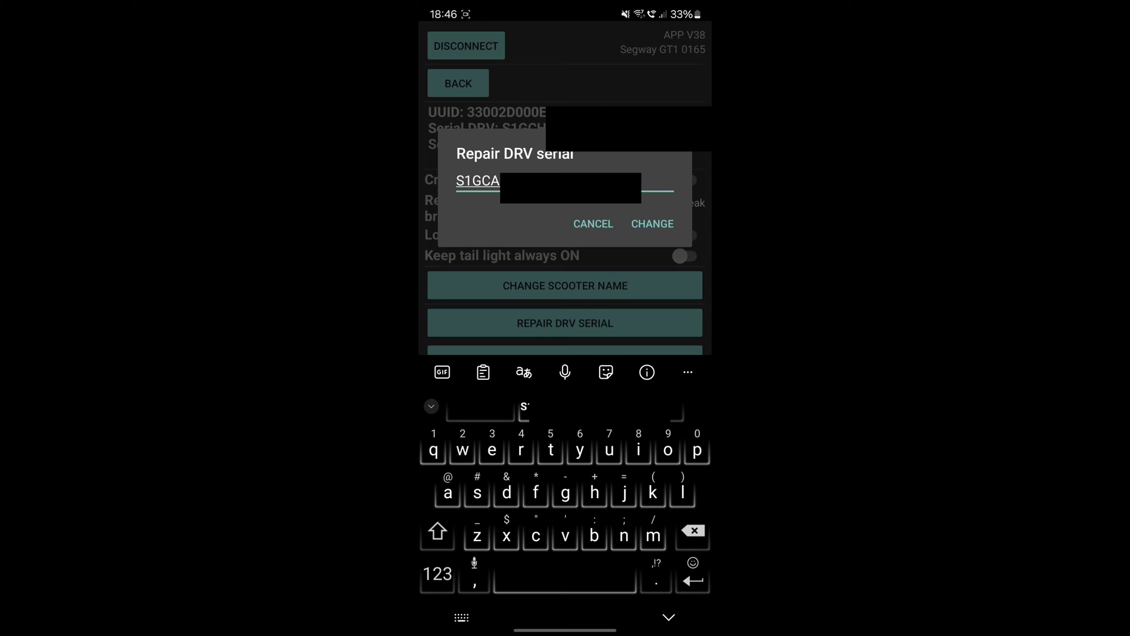
pyautogui.click(652, 223)
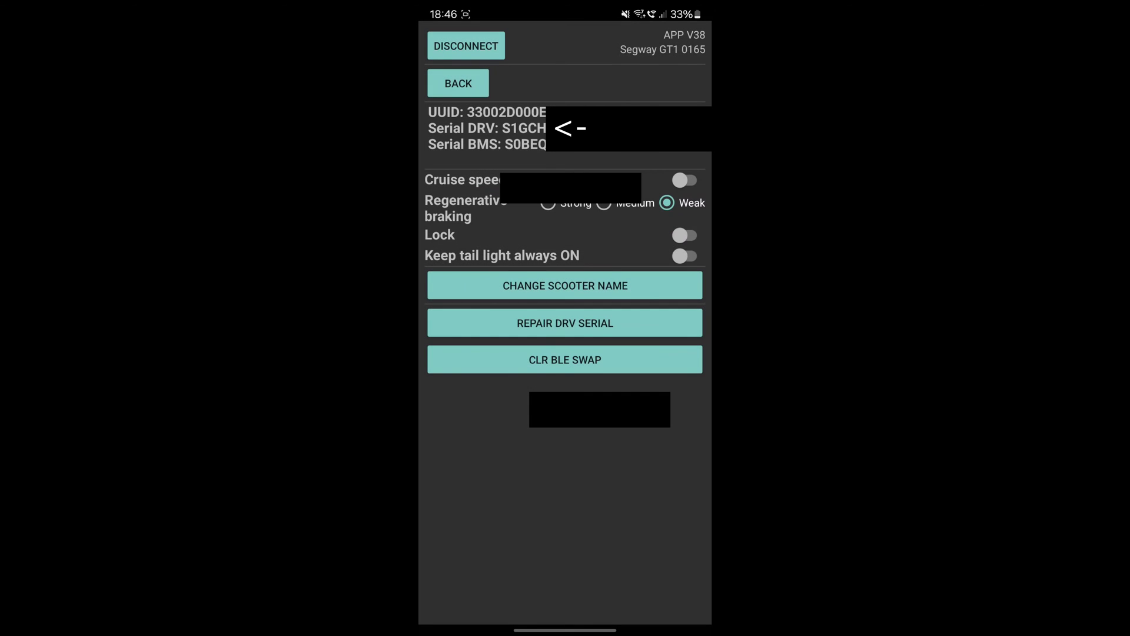